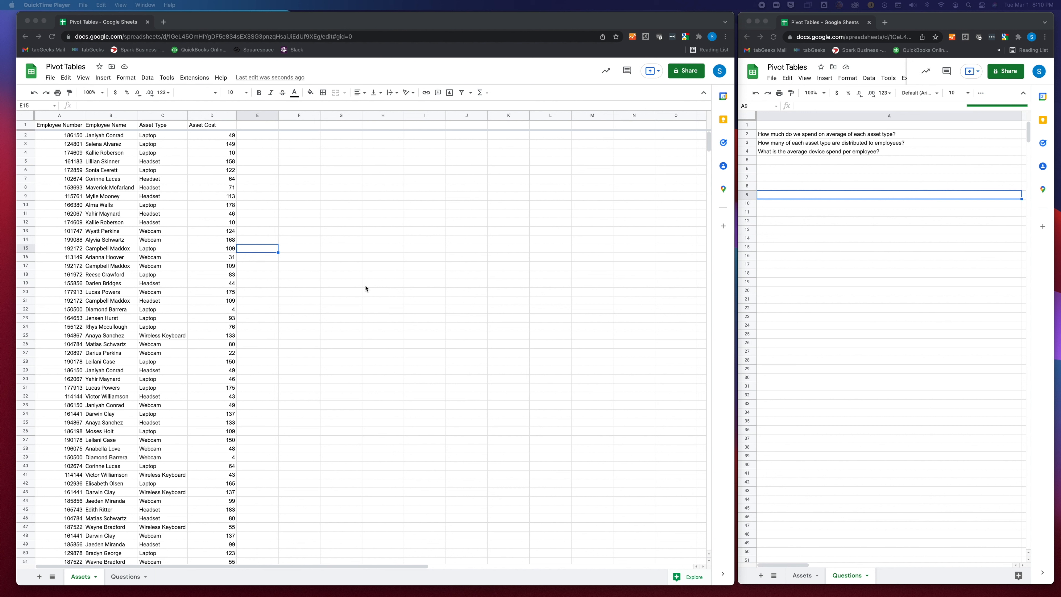
pyautogui.click(247, 191)
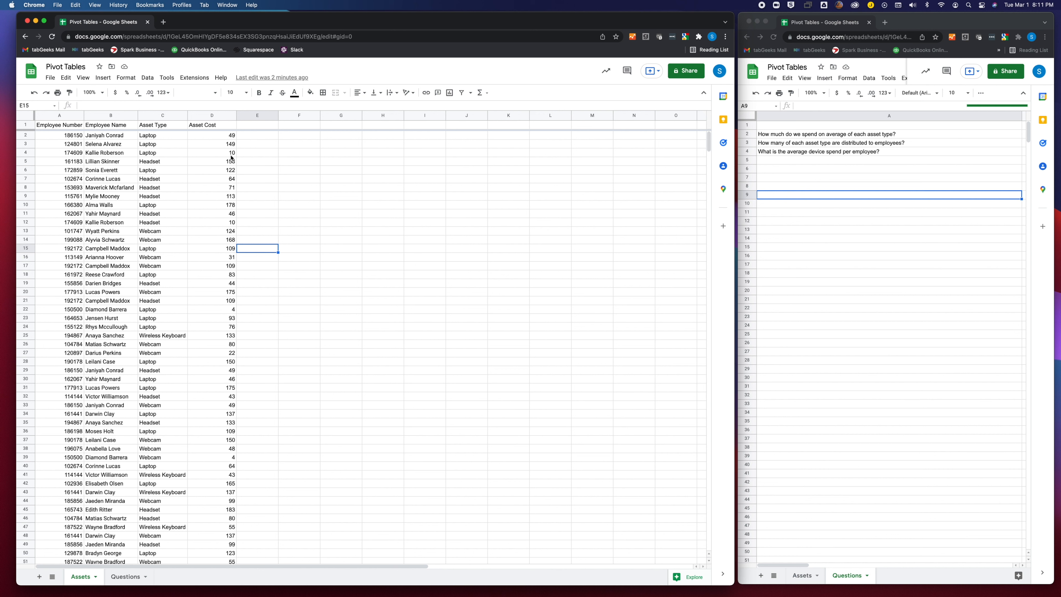
pyautogui.click(309, 199)
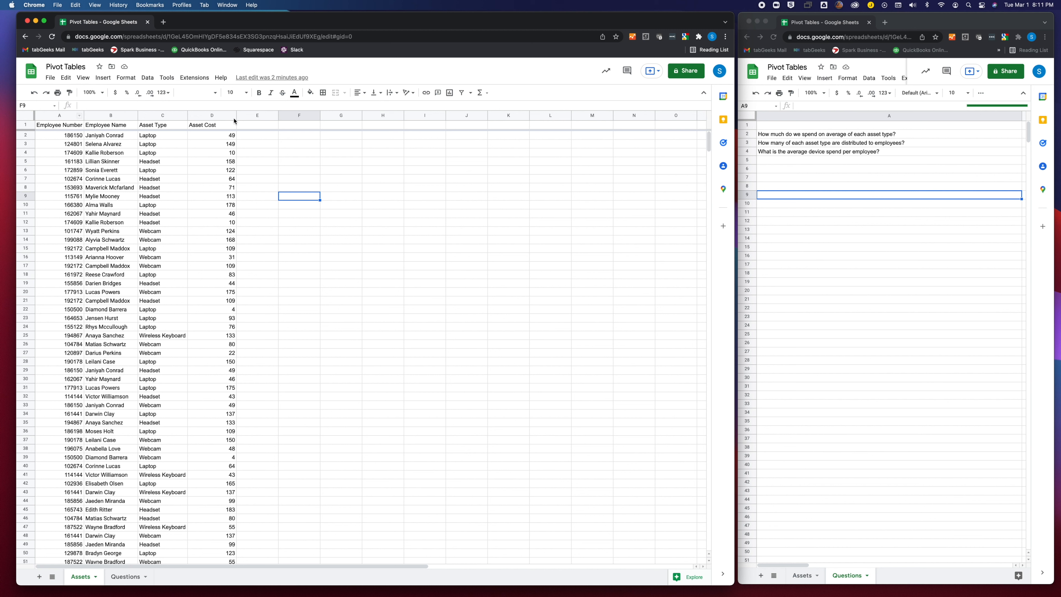
# Create a pivot table on a new sheet from columns A to D of the Assets sheet.
pyautogui.click(211, 115)
pyautogui.keyDown('shift'); pyautogui.click(61, 117); pyautogui.keyUp('shift')
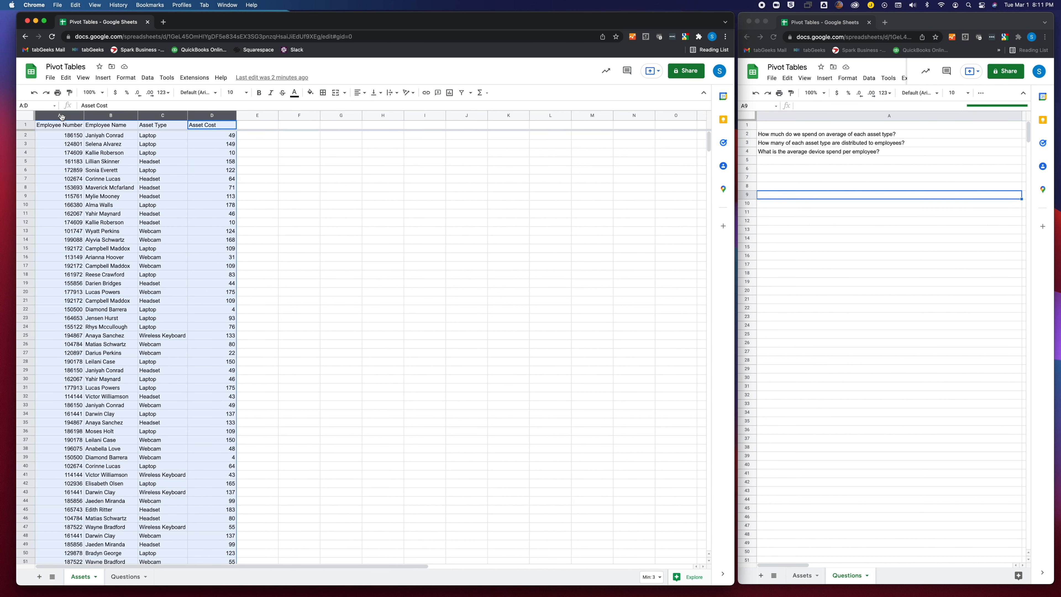
pyautogui.click(103, 77)
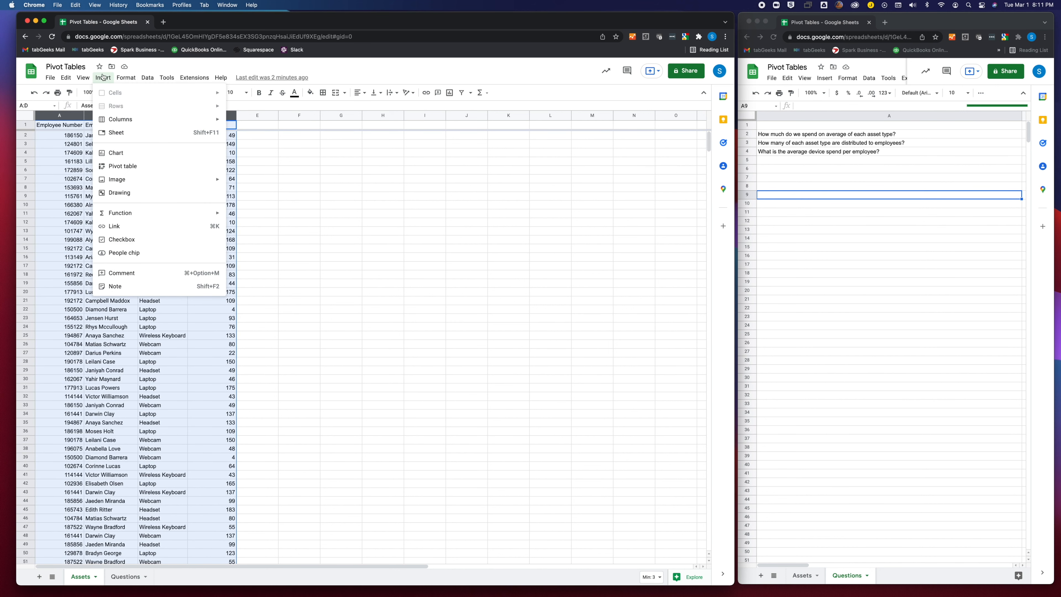
pyautogui.click(114, 168)
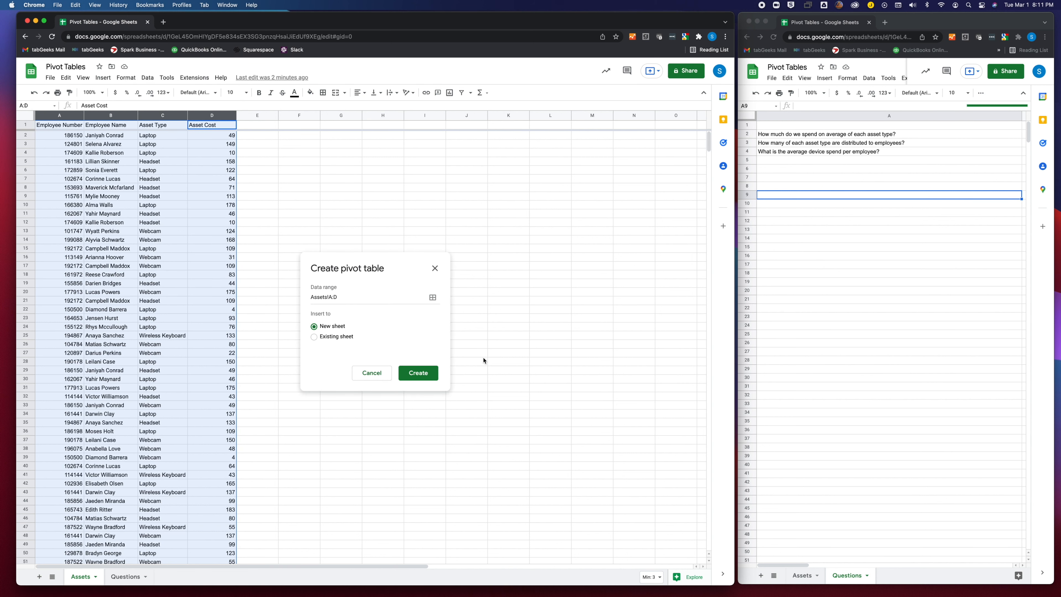
pyautogui.click(372, 297)
pyautogui.scroll(-20, 142, 299)
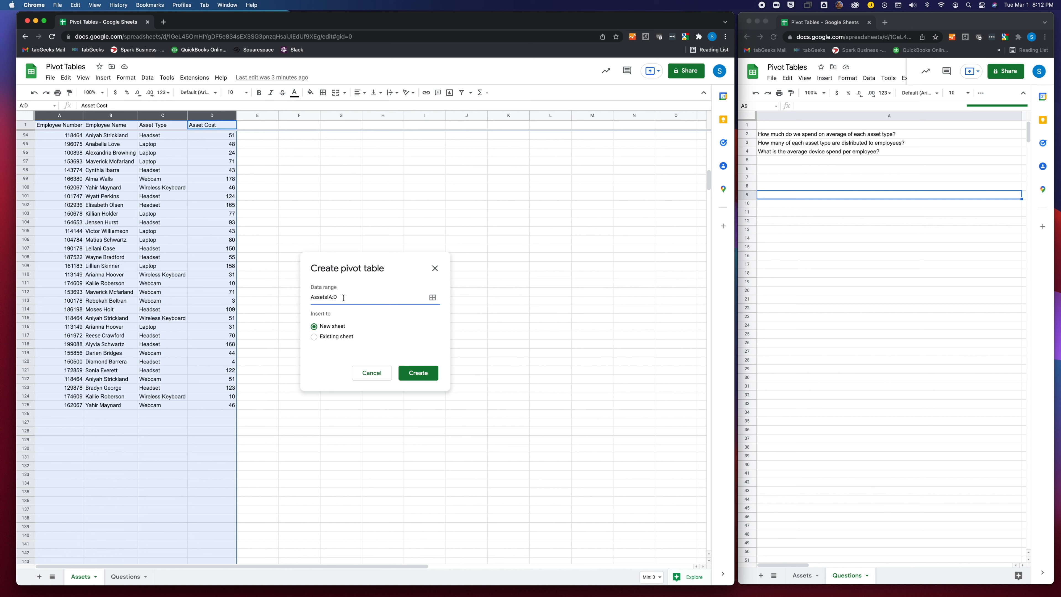
pyautogui.write('1')
pyautogui.press('BackSpace')
pyautogui.press('BackSpace')
pyautogui.click(422, 375)
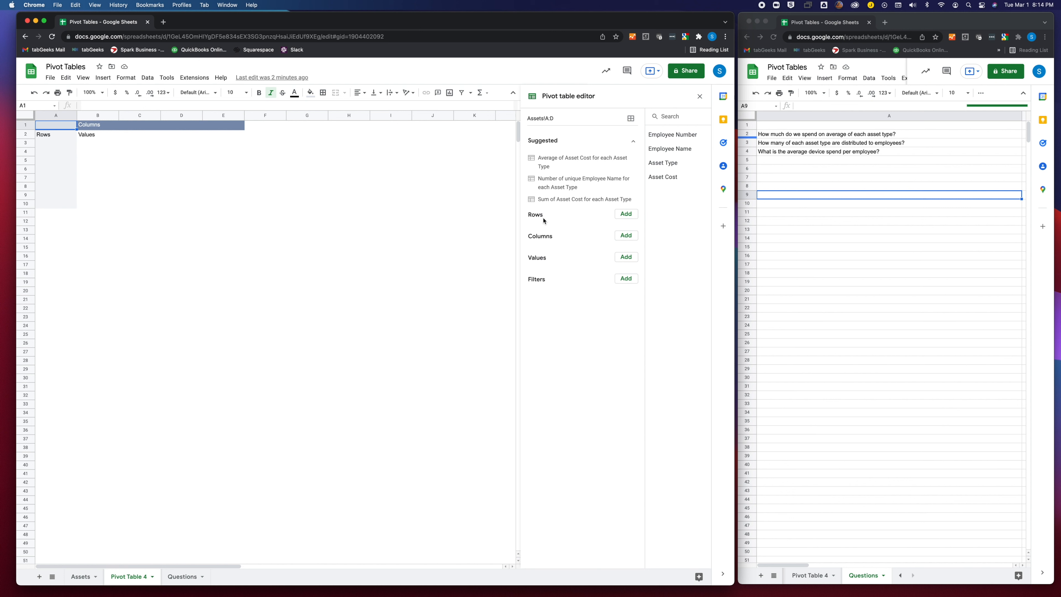
# Add Asset Type as the row grouping of the pivot table.
pyautogui.click(841, 134)
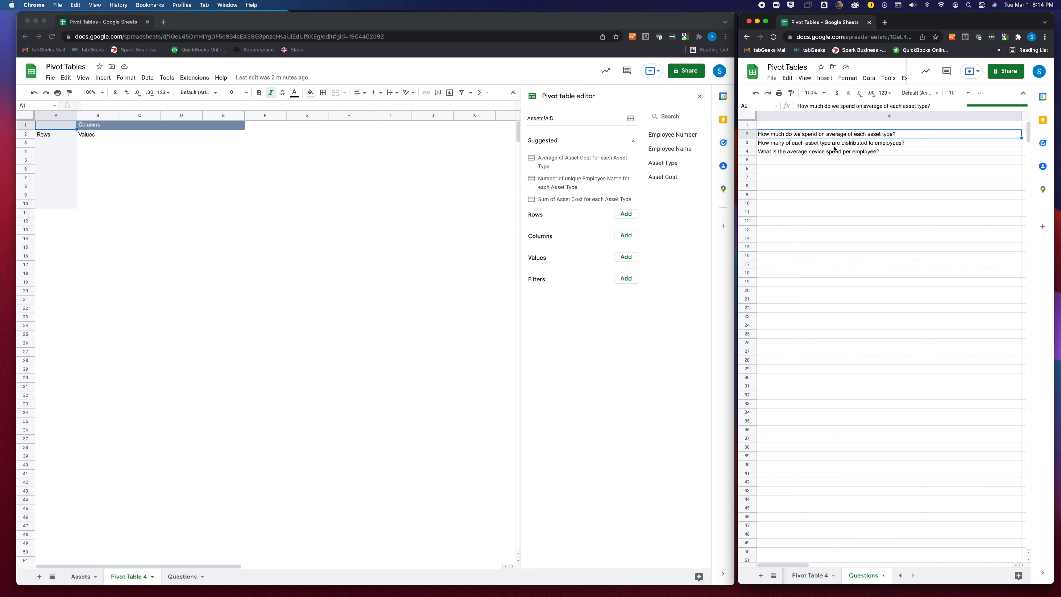
pyautogui.click(838, 144)
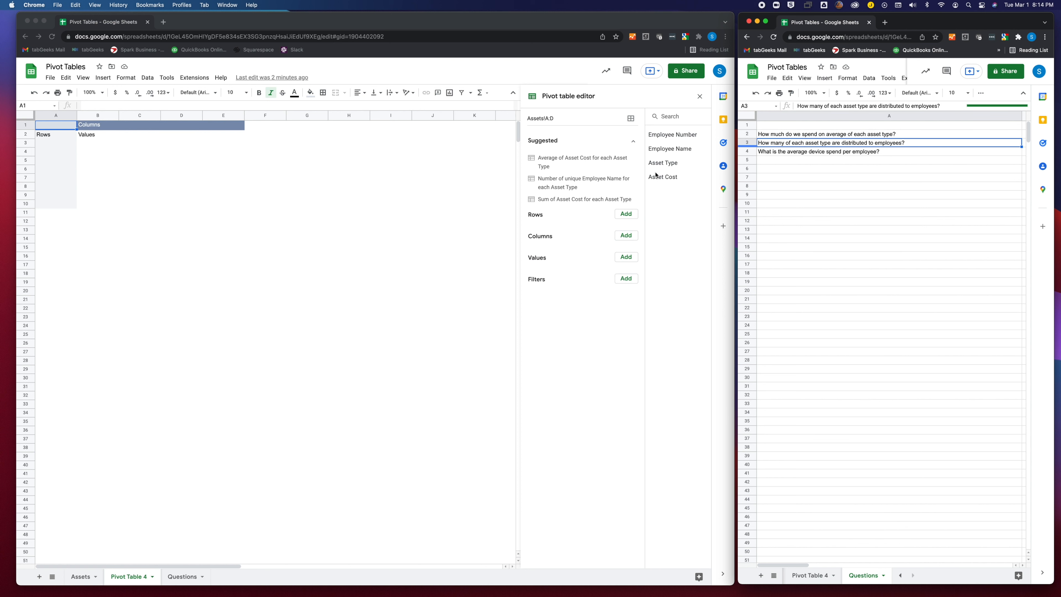
pyautogui.moveTo(660, 166); pyautogui.dragTo(561, 231)
pyautogui.click(626, 161)
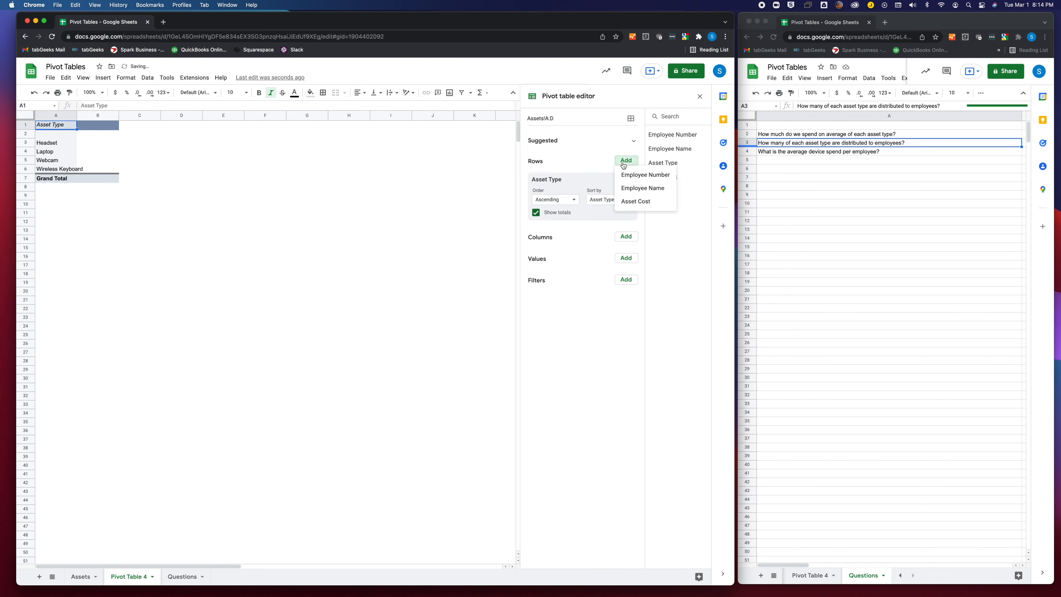
pyautogui.click(672, 270)
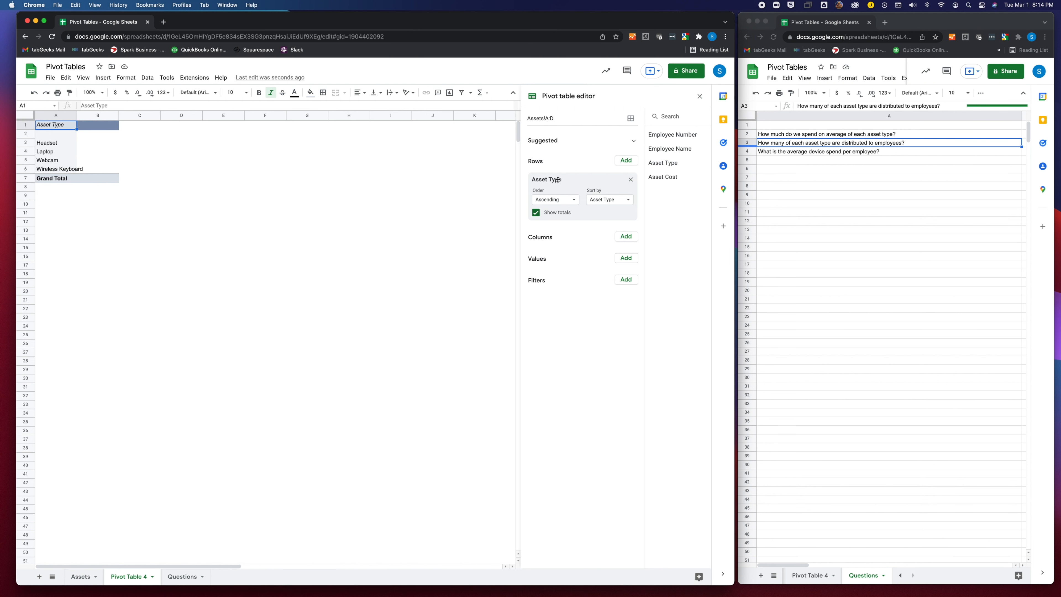
# Fit the width of column A in the pivot table to its asset type names.
pyautogui.click(64, 144)
pyautogui.moveTo(57, 169); pyautogui.dragTo(54, 148)
pyautogui.doubleClick(76, 116)
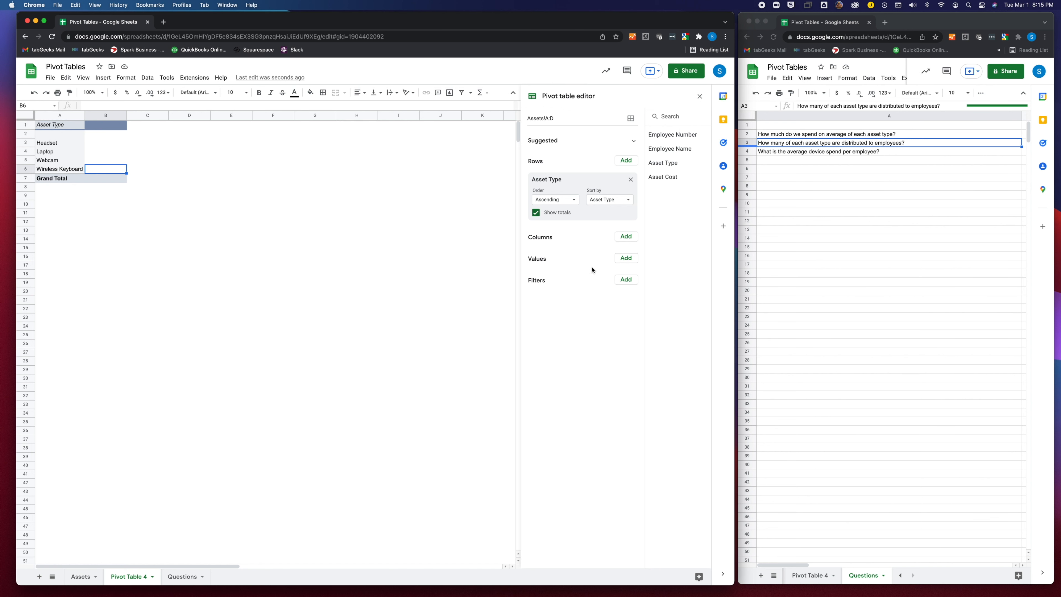
# Add Asset Cost to the pivot table values twice, summarized once by AVERAGE and once by SUM.
pyautogui.moveTo(661, 177); pyautogui.dragTo(546, 278)
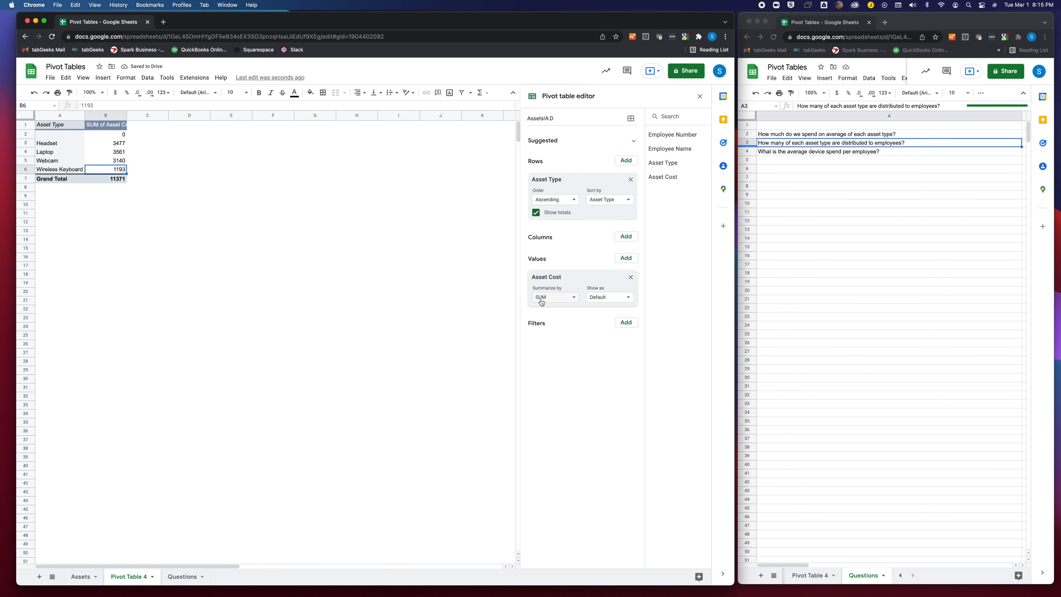
pyautogui.click(559, 303)
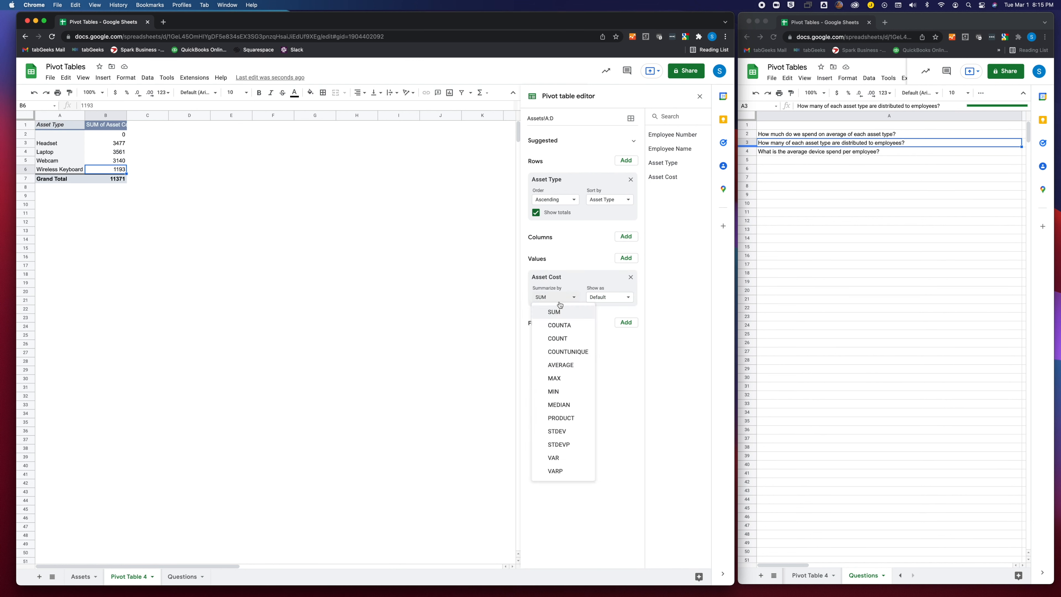
pyautogui.click(568, 366)
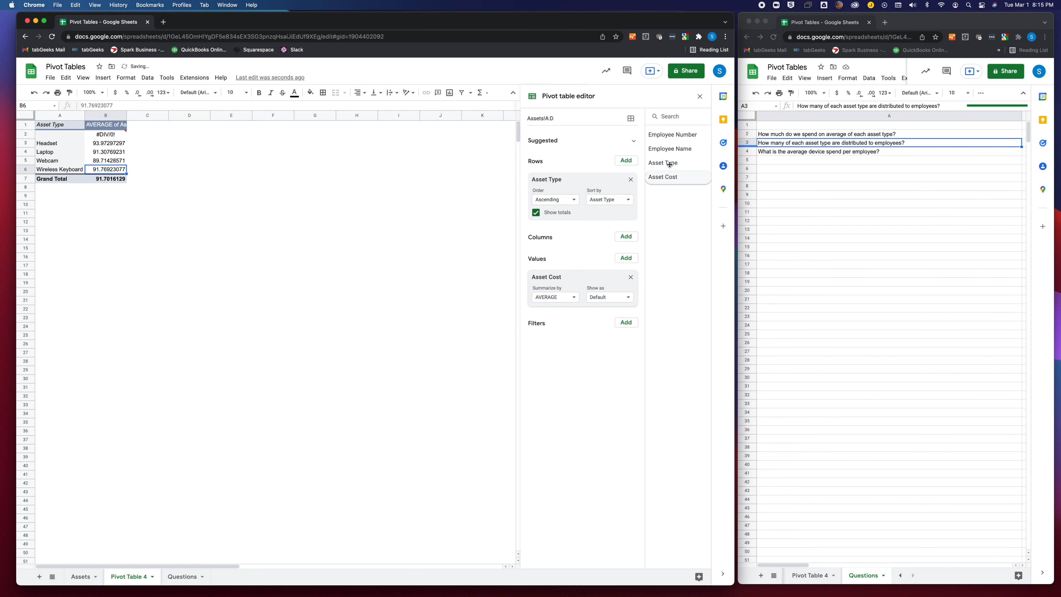
pyautogui.moveTo(660, 177); pyautogui.dragTo(543, 323)
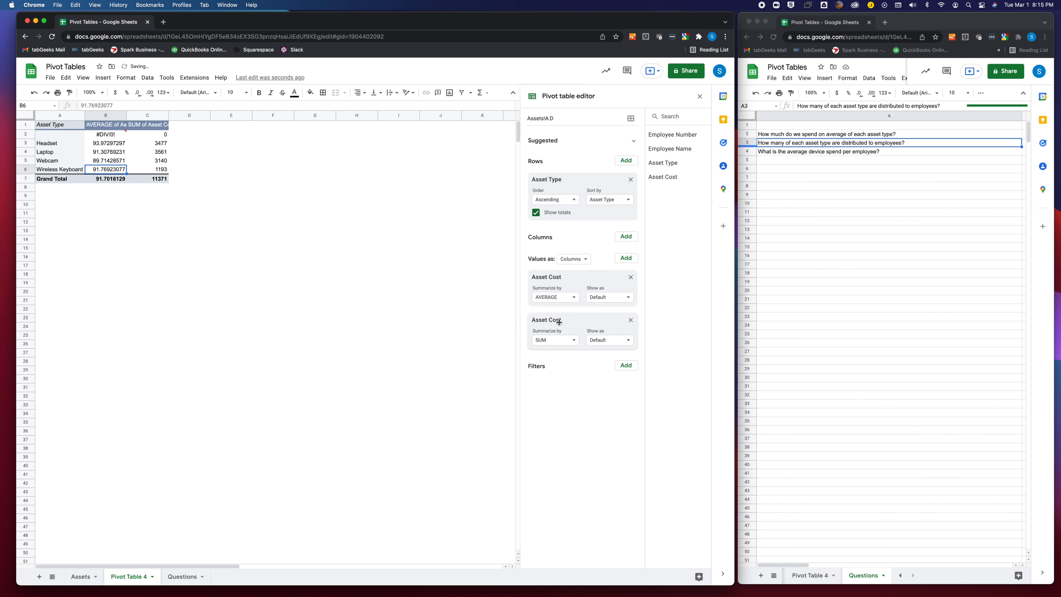
pyautogui.click(205, 161)
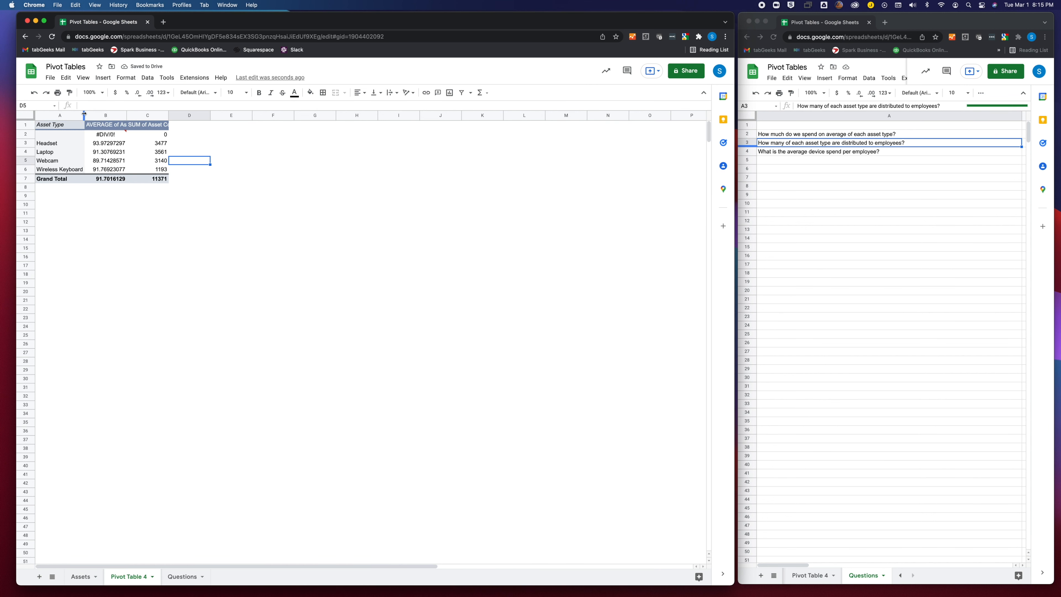
pyautogui.doubleClick(84, 114)
pyautogui.click(220, 170)
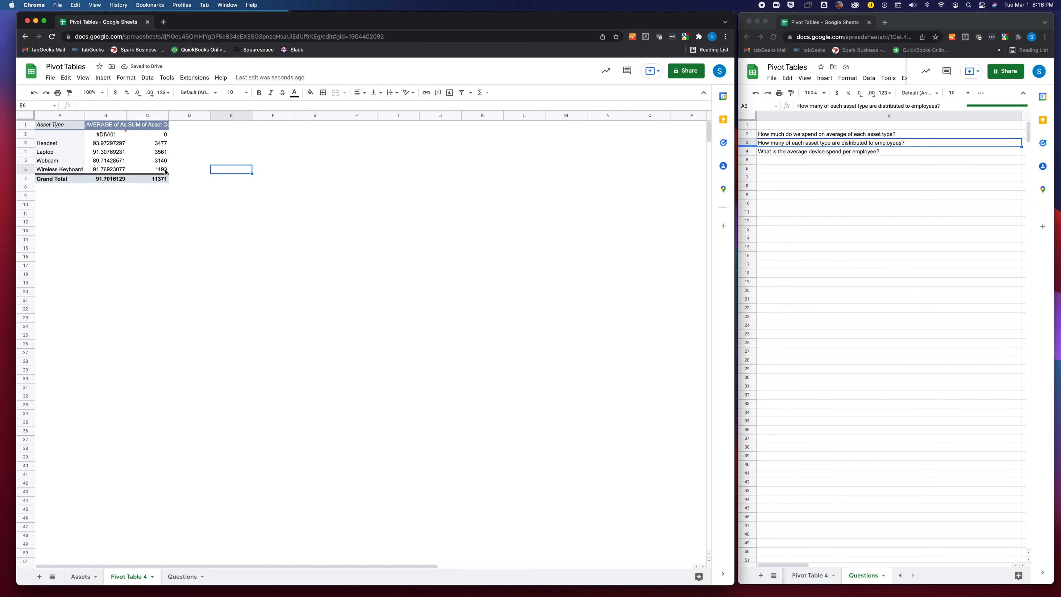
# Add an Asset Type filter to the pivot table that excludes blank entries.
pyautogui.click(56, 154)
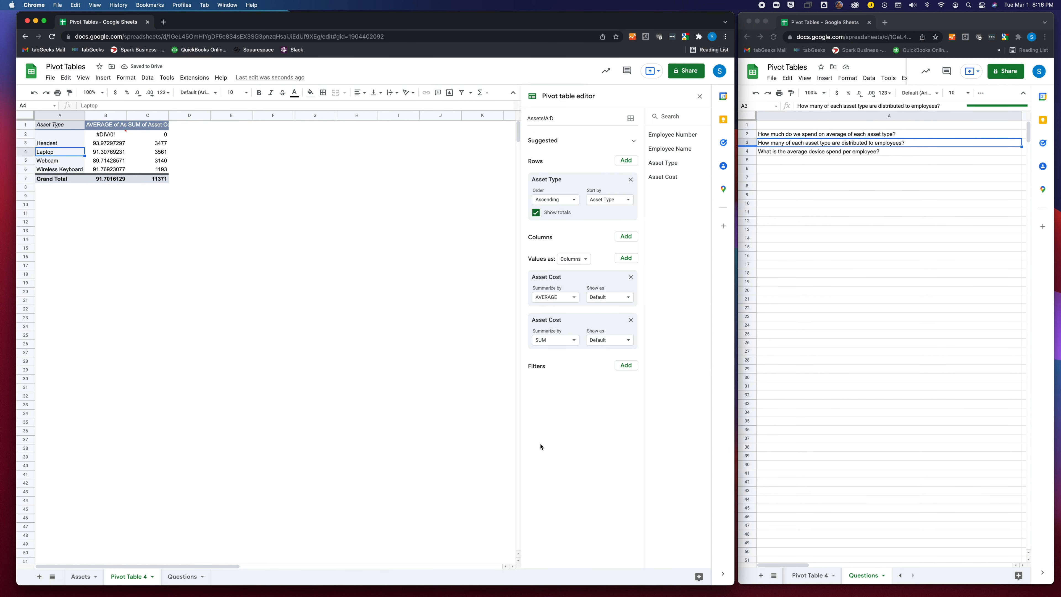
pyautogui.click(625, 365)
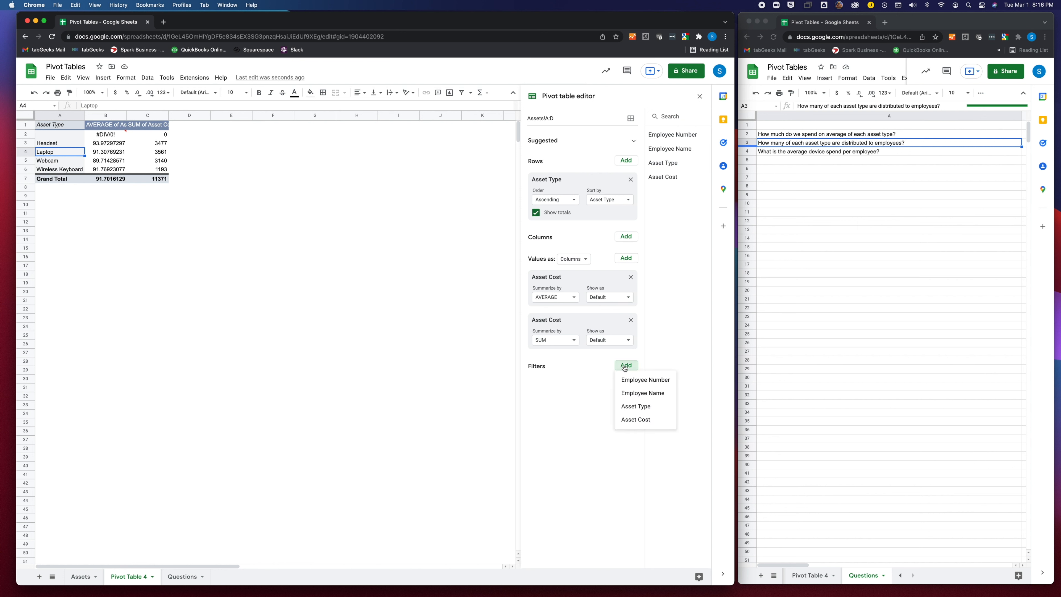
pyautogui.click(647, 406)
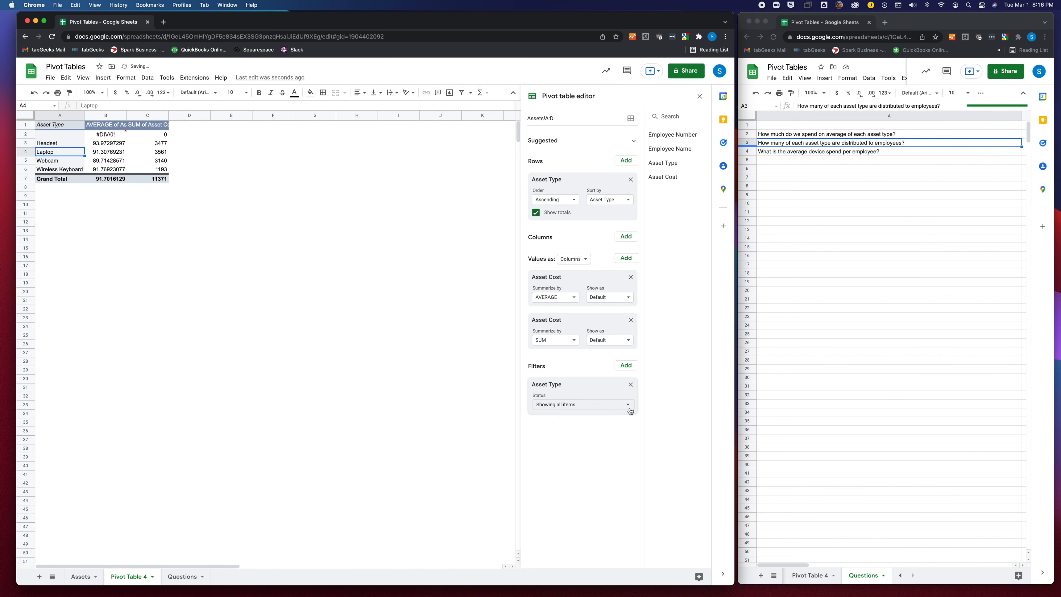
pyautogui.click(577, 406)
pyautogui.click(572, 469)
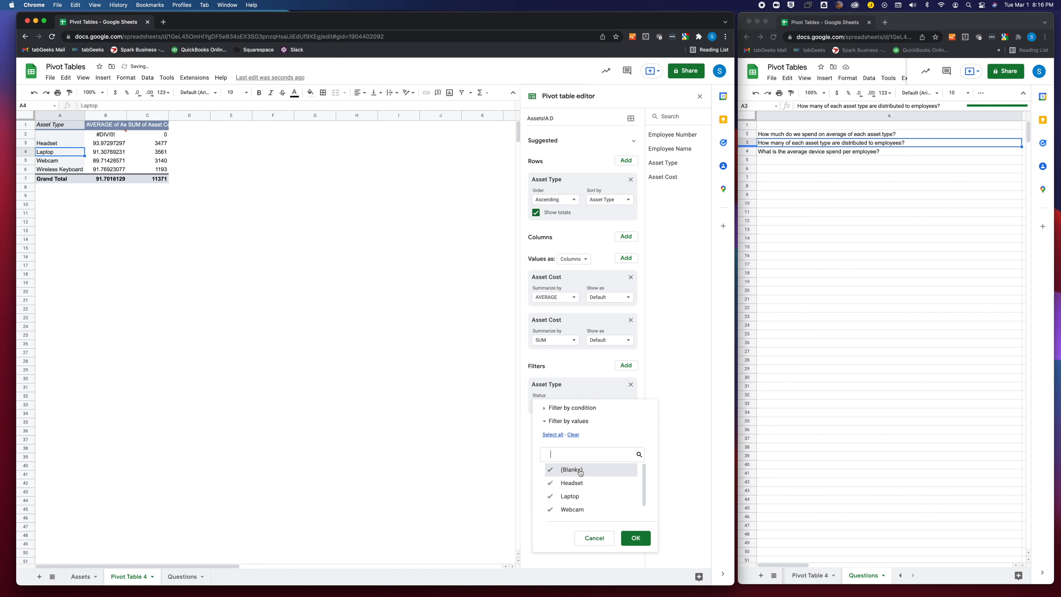
pyautogui.click(636, 539)
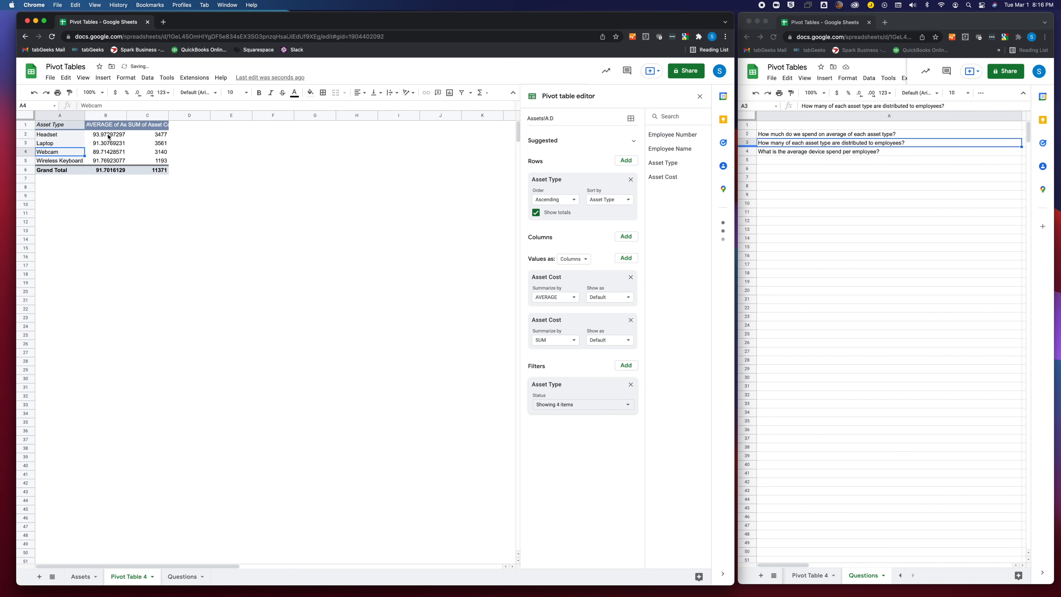
pyautogui.click(252, 142)
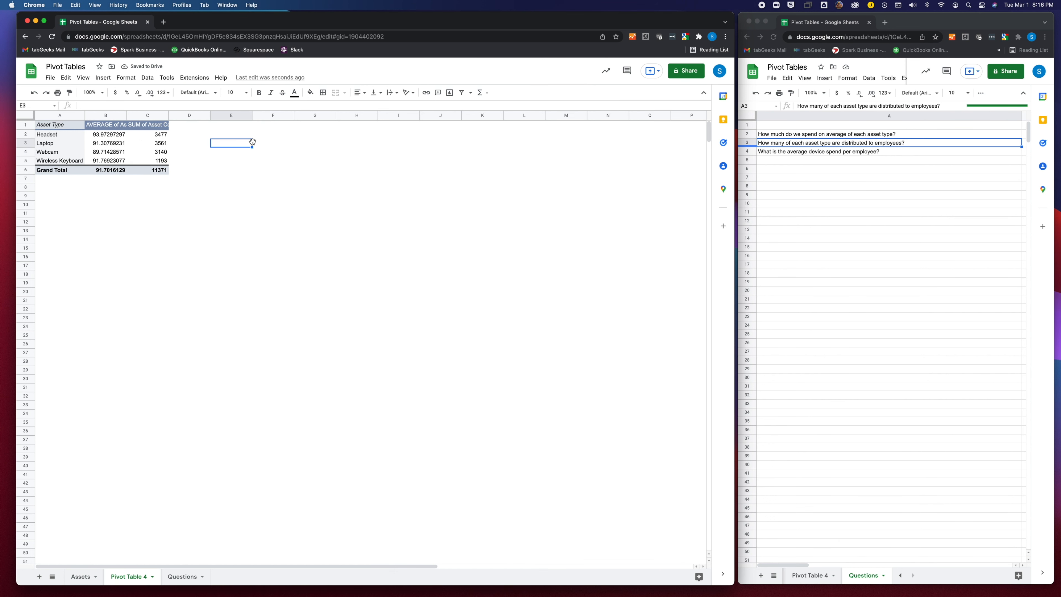
# Format the average and sum of Asset Cost in columns B and C as currency.
pyautogui.click(153, 160)
pyautogui.click(147, 116)
pyautogui.keyDown('shift'); pyautogui.click(106, 116); pyautogui.keyUp('shift')
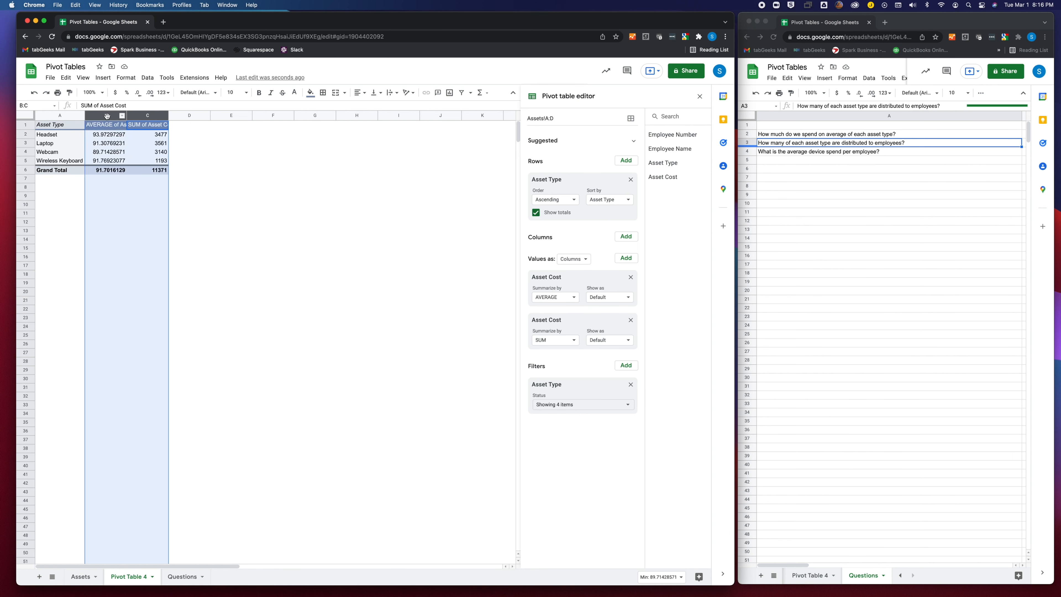
pyautogui.click(115, 92)
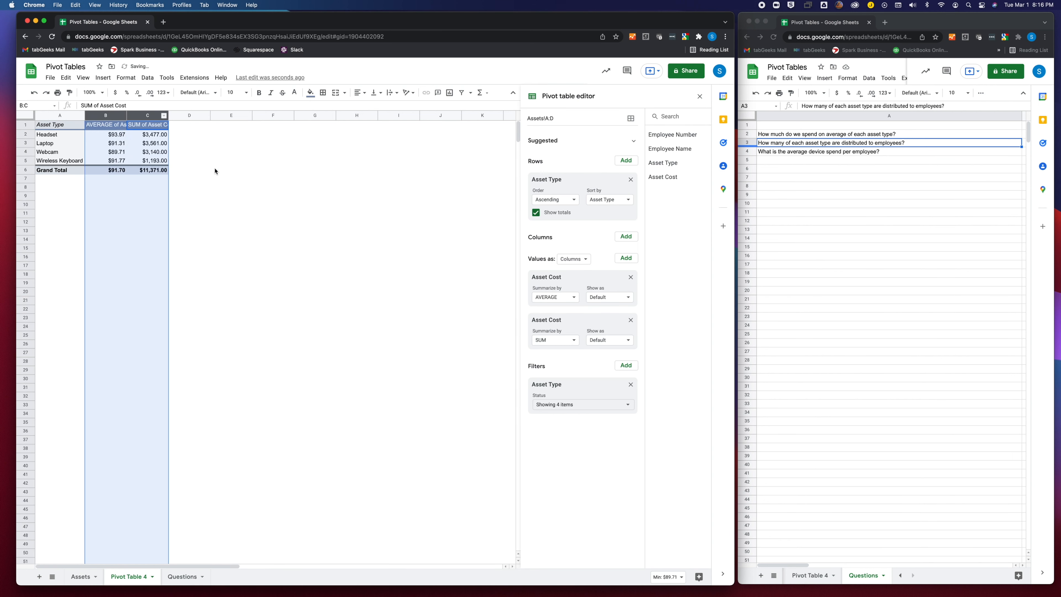
pyautogui.click(200, 164)
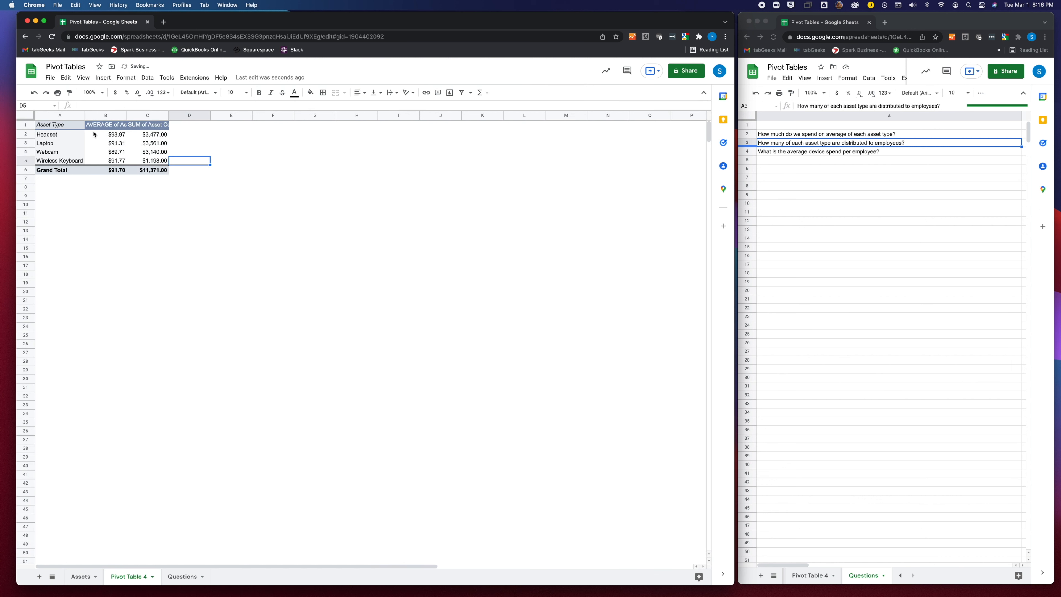
pyautogui.click(205, 145)
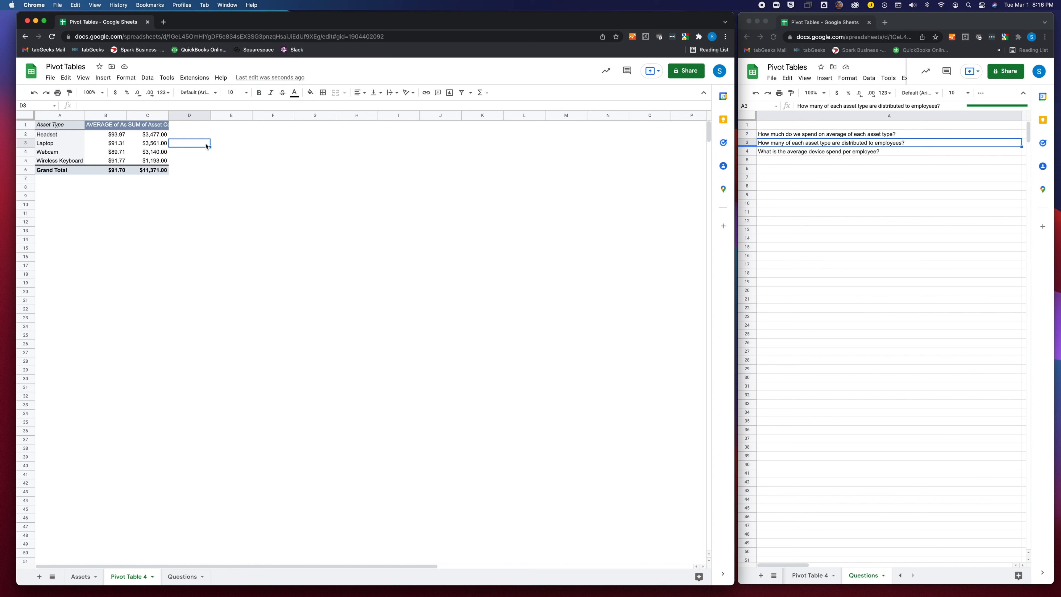
# Add Employee Number to the pivot table values, summarized by COUNTA.
pyautogui.click(74, 155)
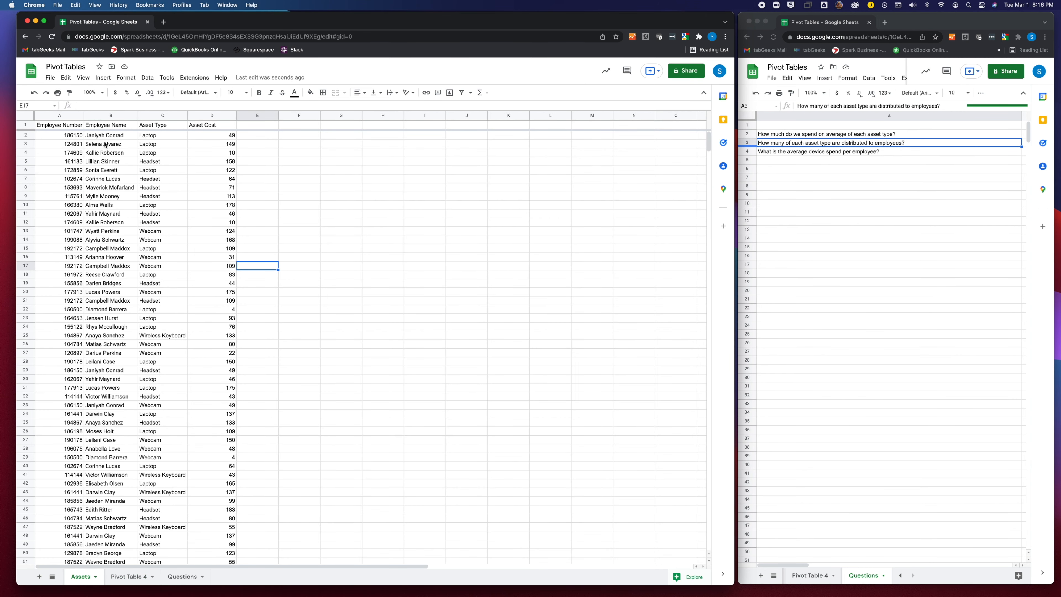
pyautogui.click(80, 137)
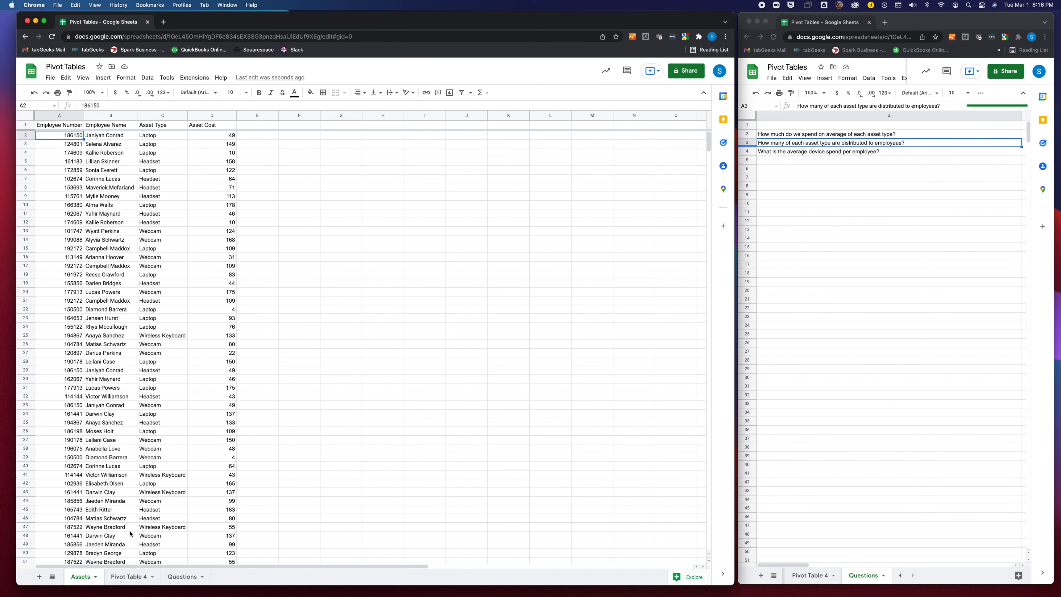
pyautogui.click(128, 577)
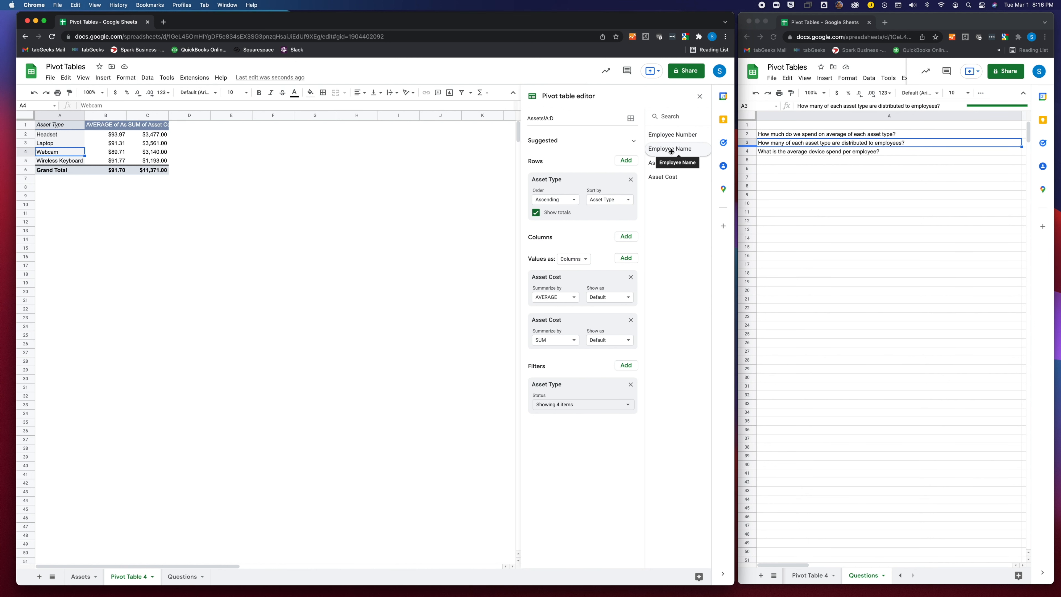
pyautogui.moveTo(673, 134); pyautogui.dragTo(552, 363)
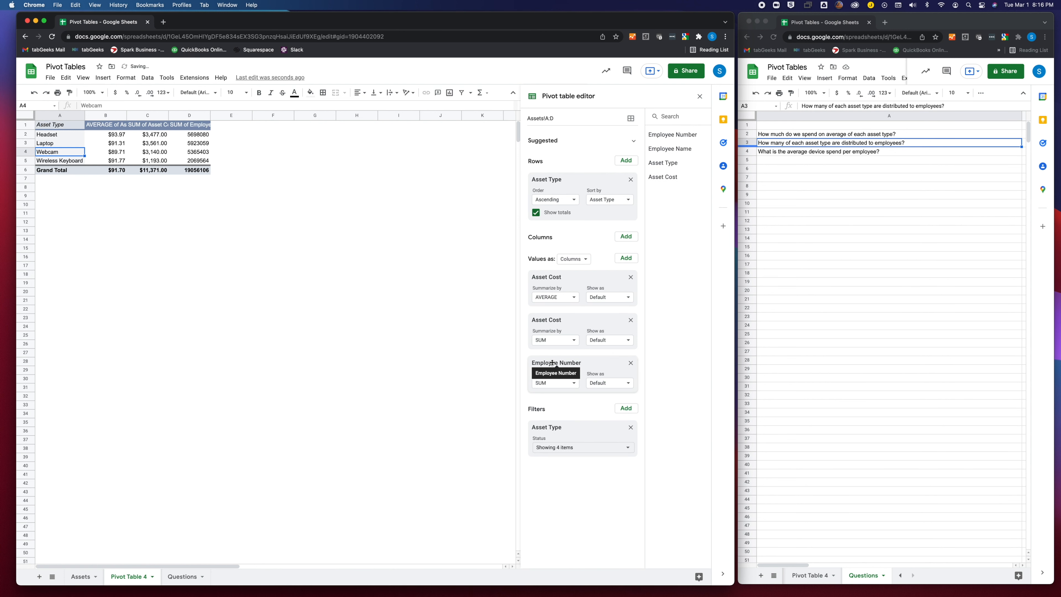
pyautogui.click(540, 384)
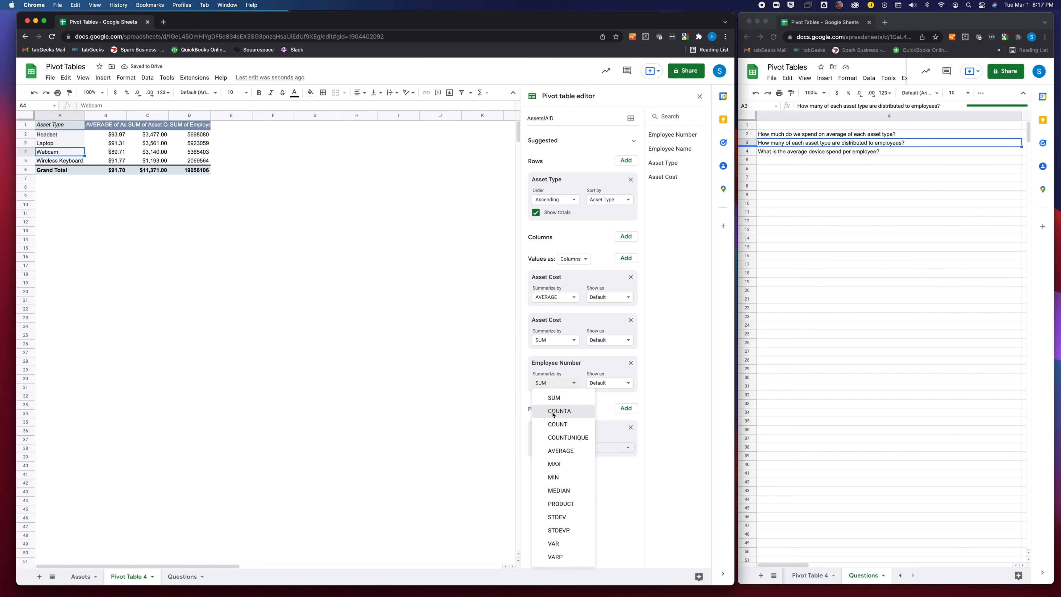
pyautogui.click(561, 411)
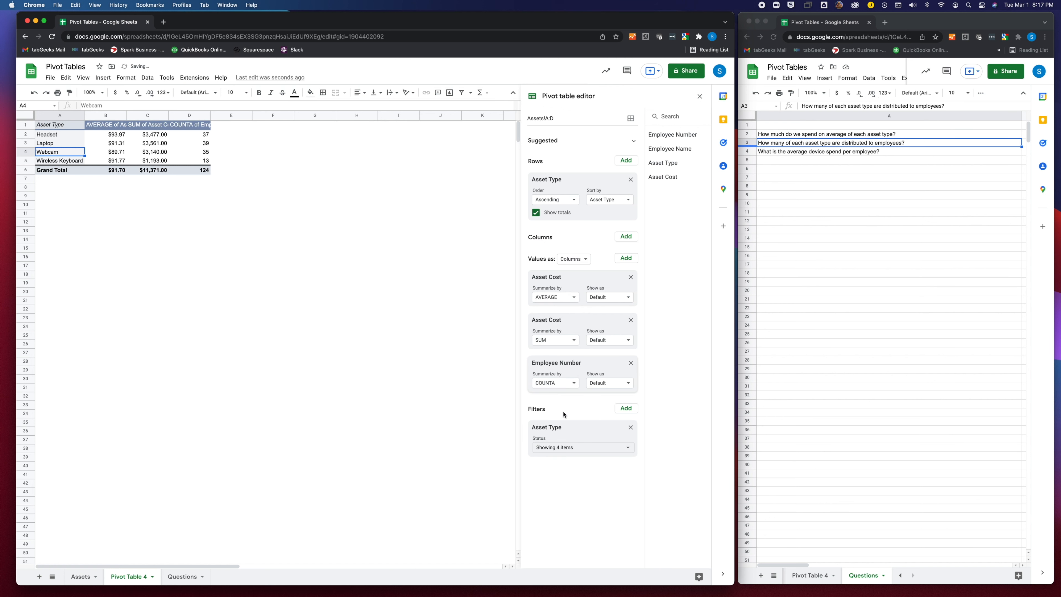
pyautogui.click(204, 136)
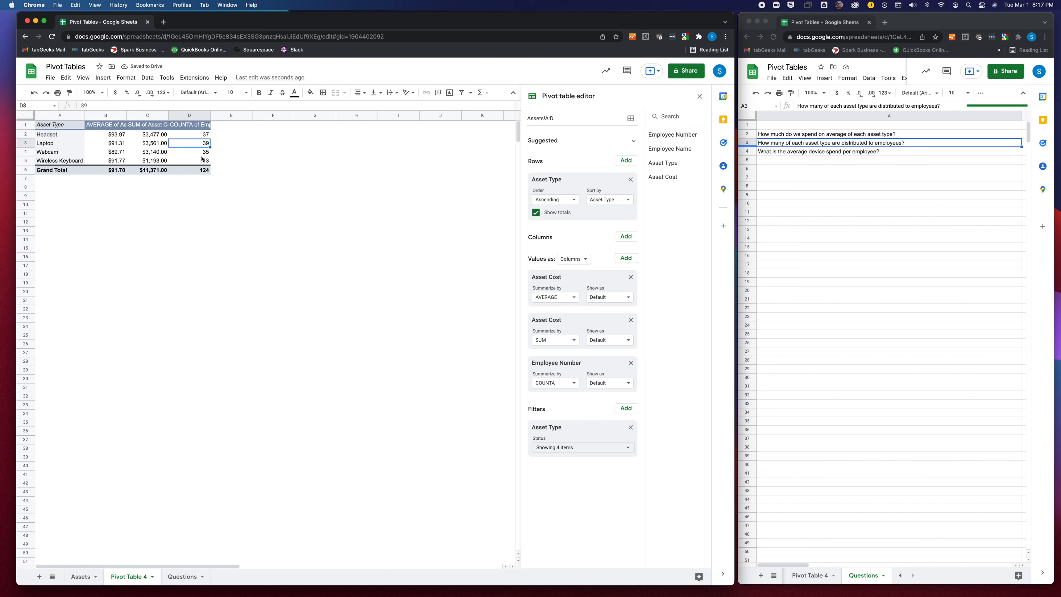
# Review the employee counts and asset cost totals for each asset type in the pivot table.
pyautogui.click(204, 152)
pyautogui.click(202, 162)
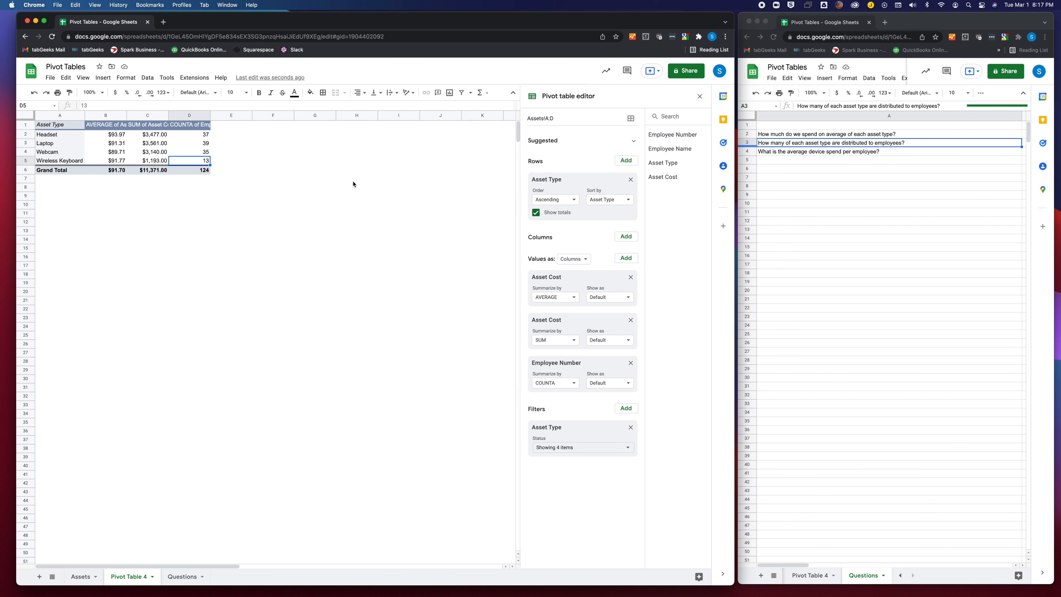
pyautogui.moveTo(116, 136); pyautogui.dragTo(149, 161)
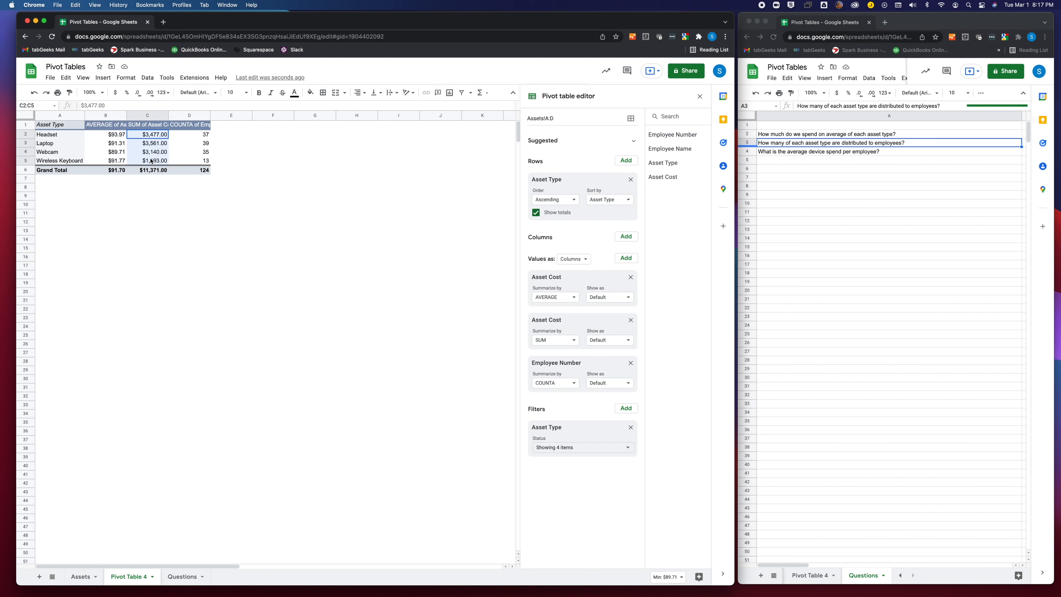
pyautogui.click(246, 162)
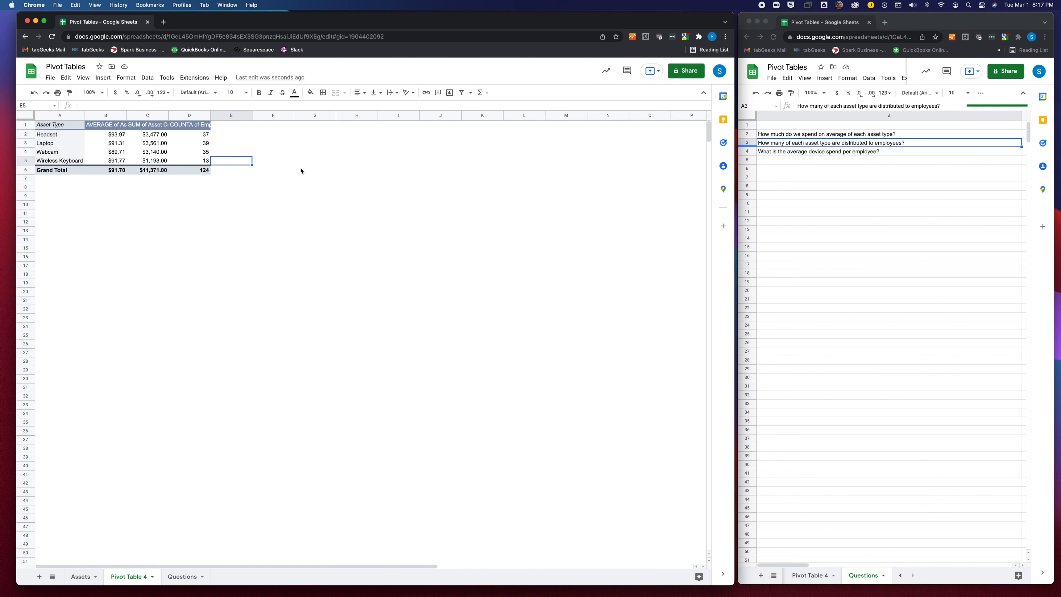
# Replace the Asset Type row grouping with Employee Number and add Employee Name as a second row field without totals.
pyautogui.click(80, 156)
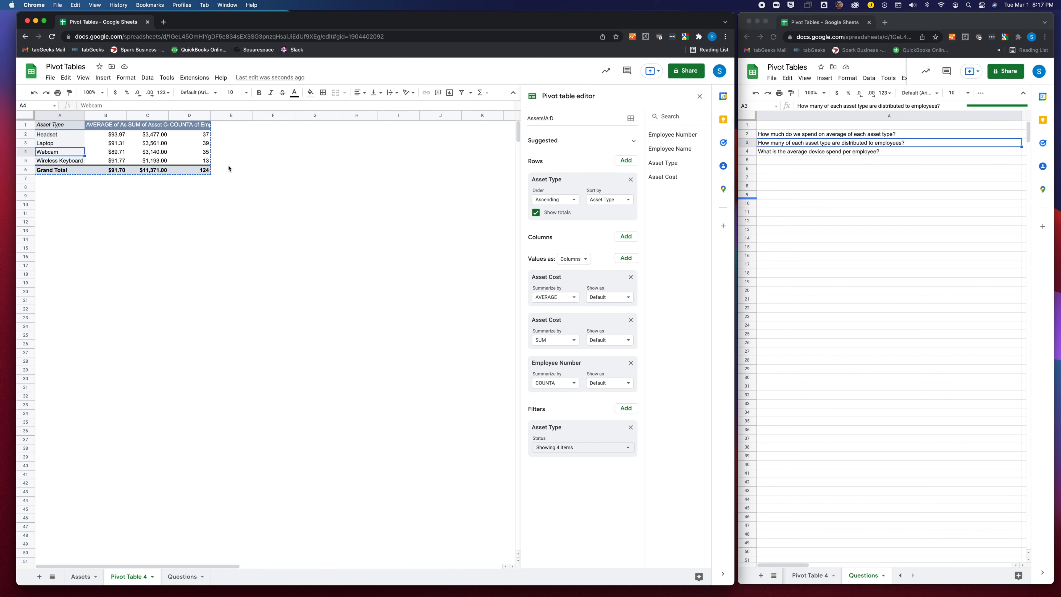
pyautogui.moveTo(673, 135); pyautogui.dragTo(638, 212)
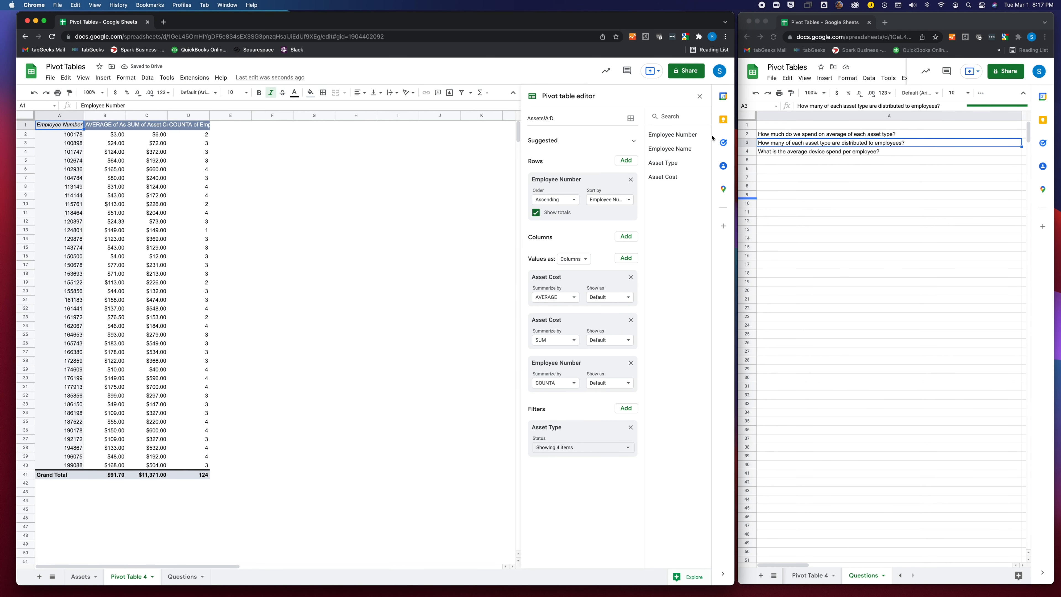
pyautogui.moveTo(665, 149); pyautogui.dragTo(541, 230)
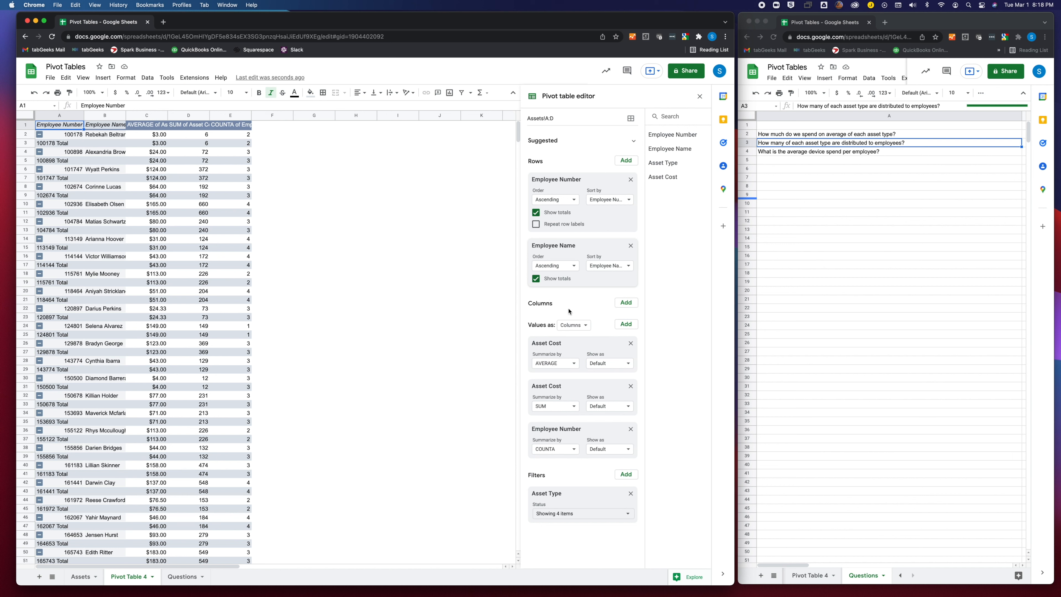
pyautogui.click(537, 279)
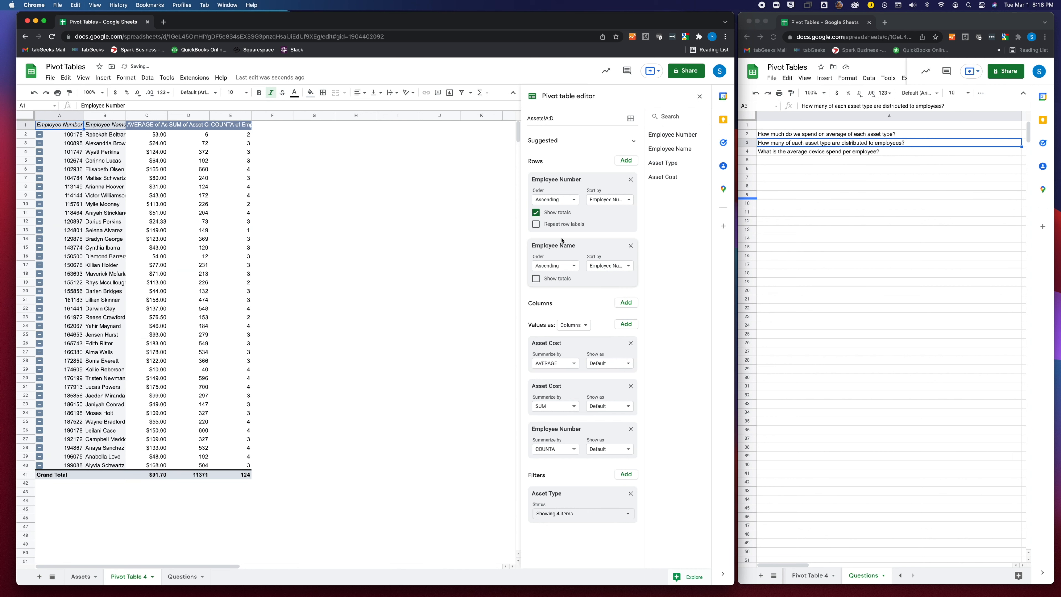
# Widen pivot table columns B through E to fit their contents and select the per-employee asset counts in E2:E40.
pyautogui.click(163, 116)
pyautogui.click(169, 160)
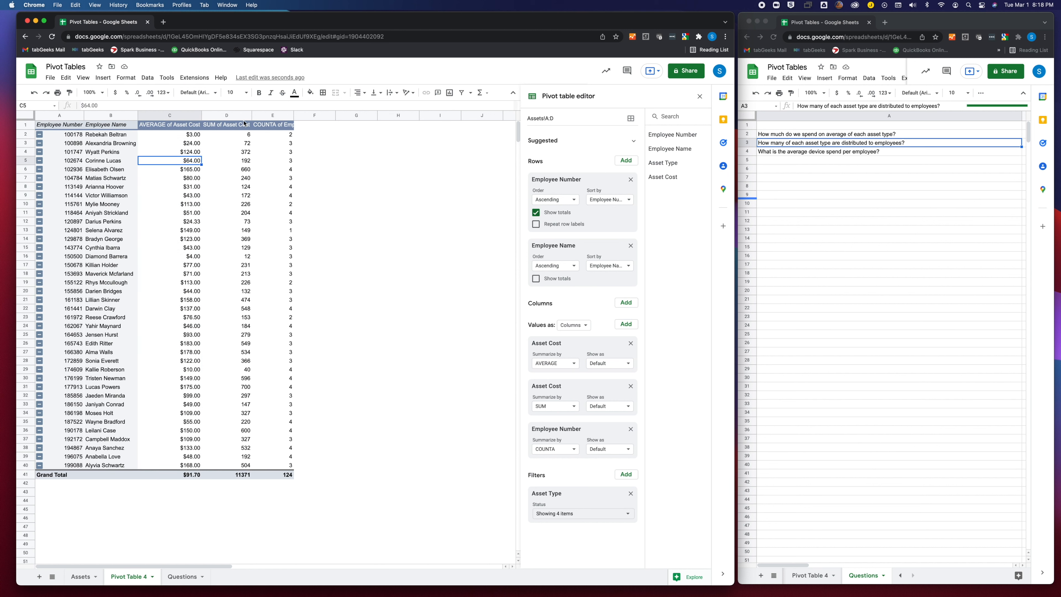
pyautogui.click(234, 115)
pyautogui.click(284, 134)
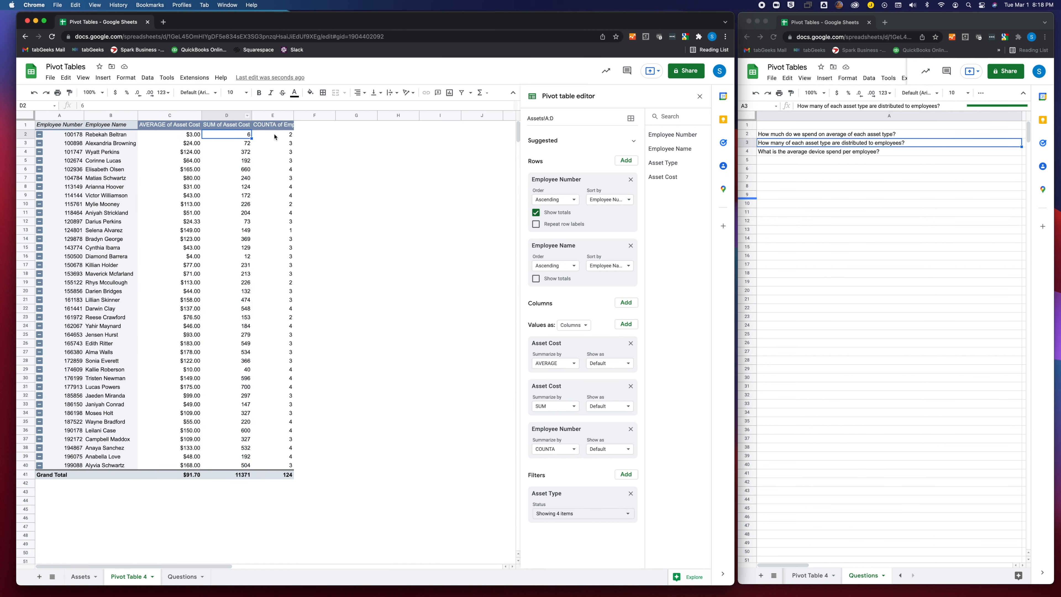
pyautogui.moveTo(294, 139); pyautogui.dragTo(293, 465)
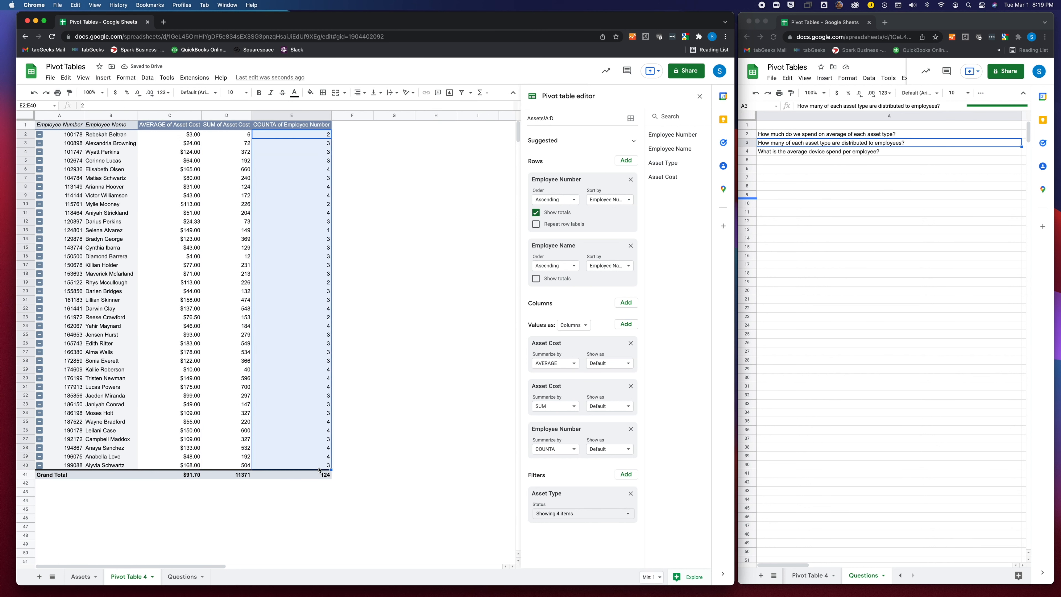